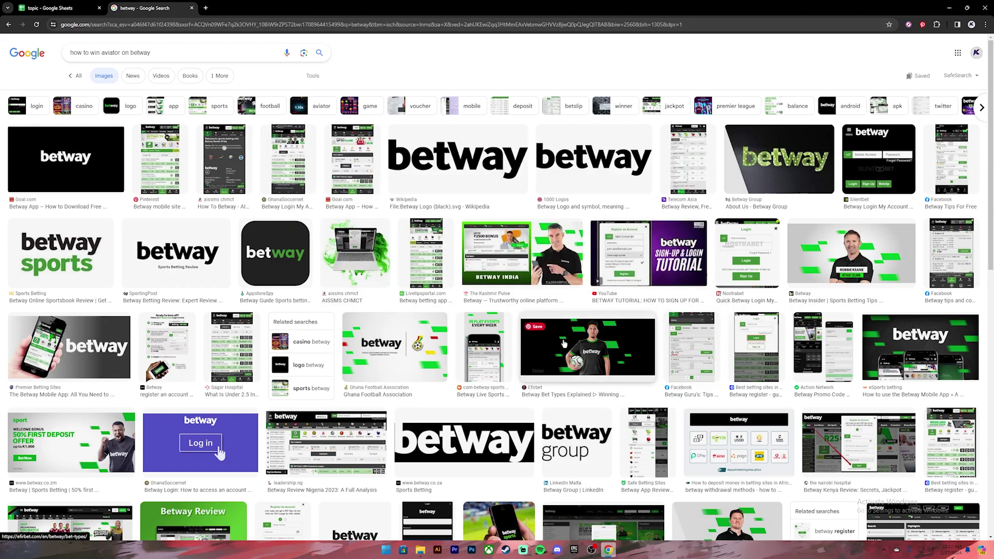
Step: Open betway.com in a new Chrome tab
key(ctrl+t)
text(betway.com)
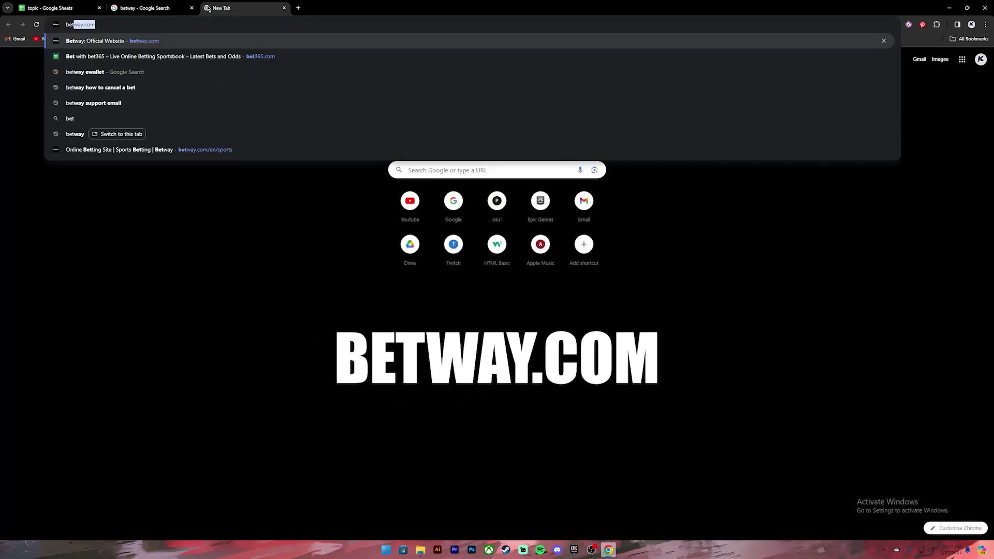
key(Return)
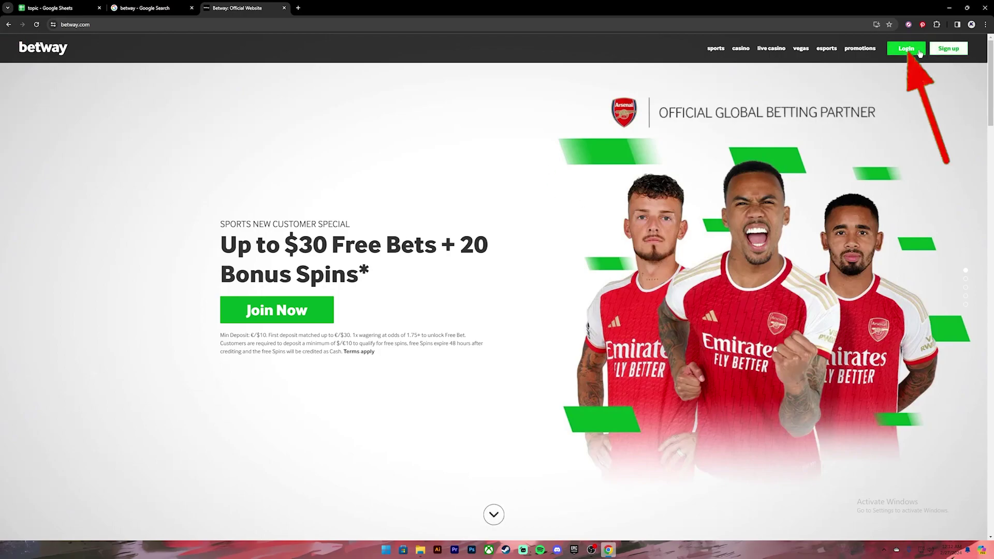
Step: Log in to Betway using the prefilled login details
click(909, 49)
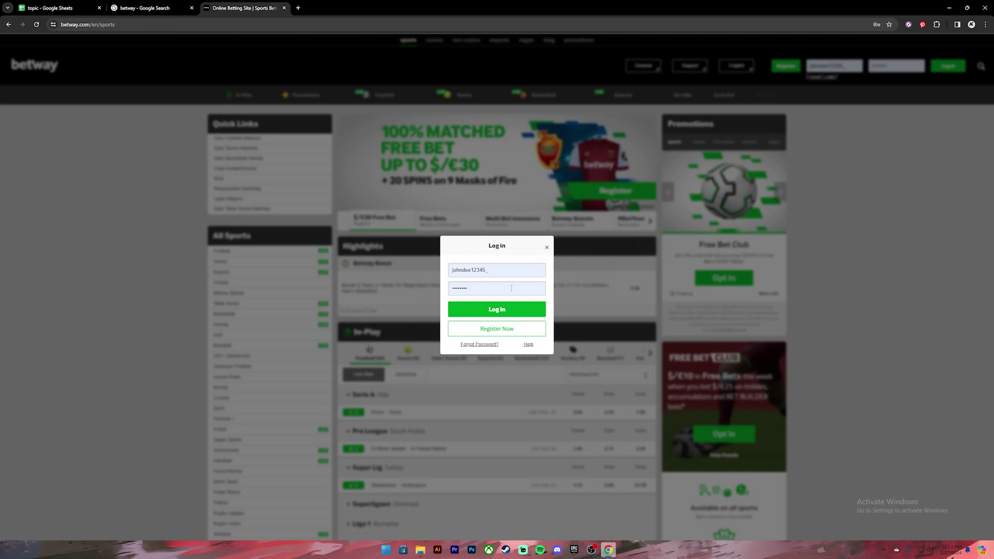
click(498, 310)
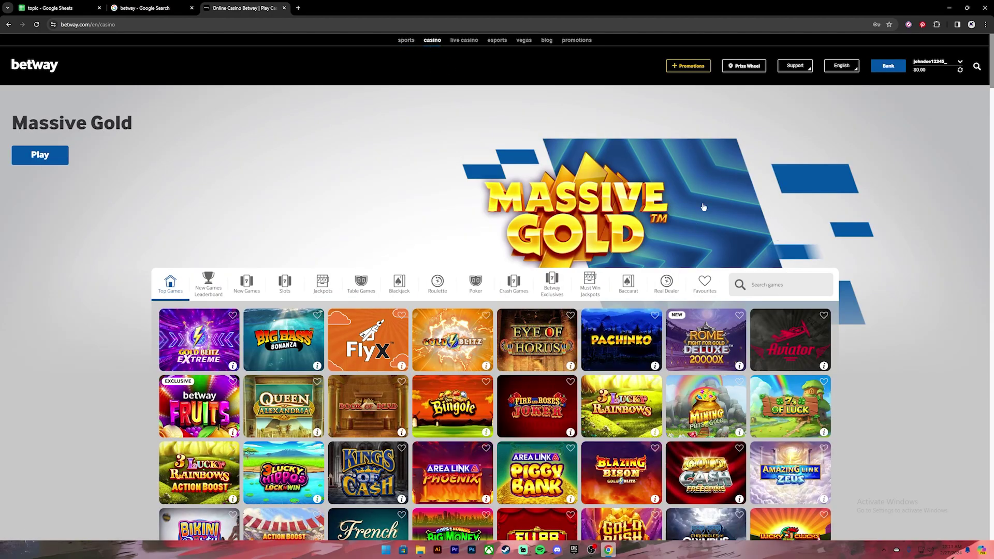
Step: Launch the Aviator game from the casino games grid
click(786, 345)
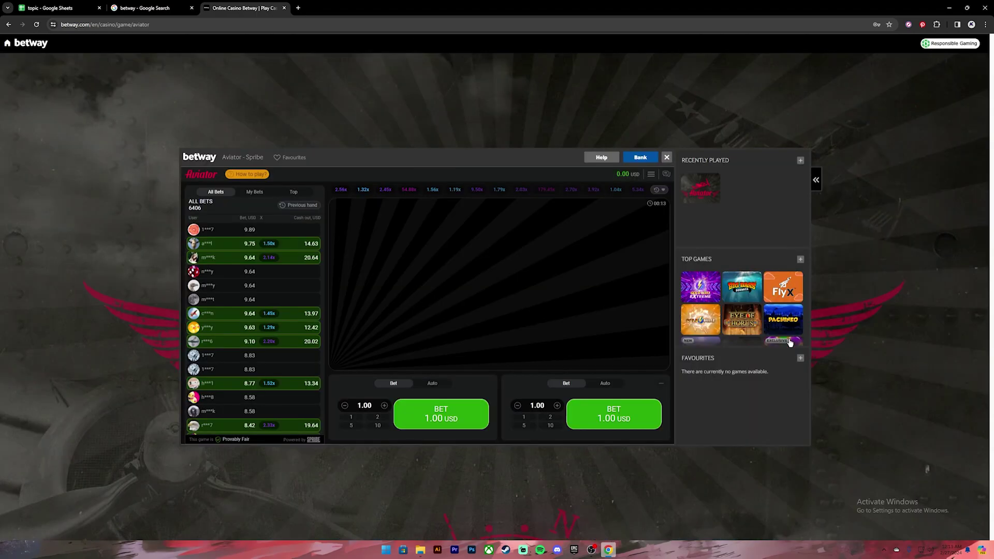